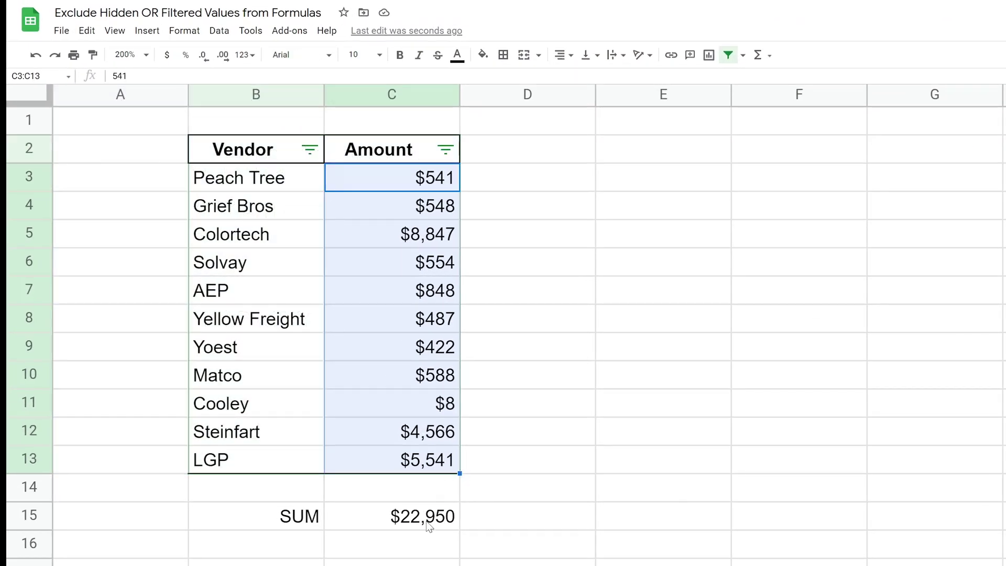
Check that the C15 SUM formula covers the amounts C3:C13.
{"action": "left_click", "coordinate": [429, 525]}
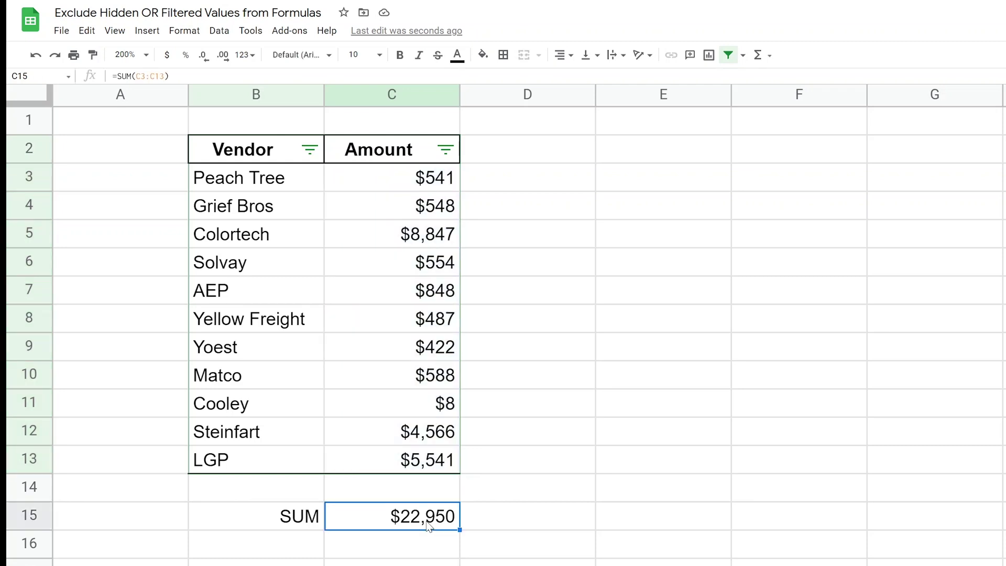
{"action": "key", "text": "Return"}
{"action": "key", "text": "ctrl+a"}
{"action": "key", "text": "Left"}
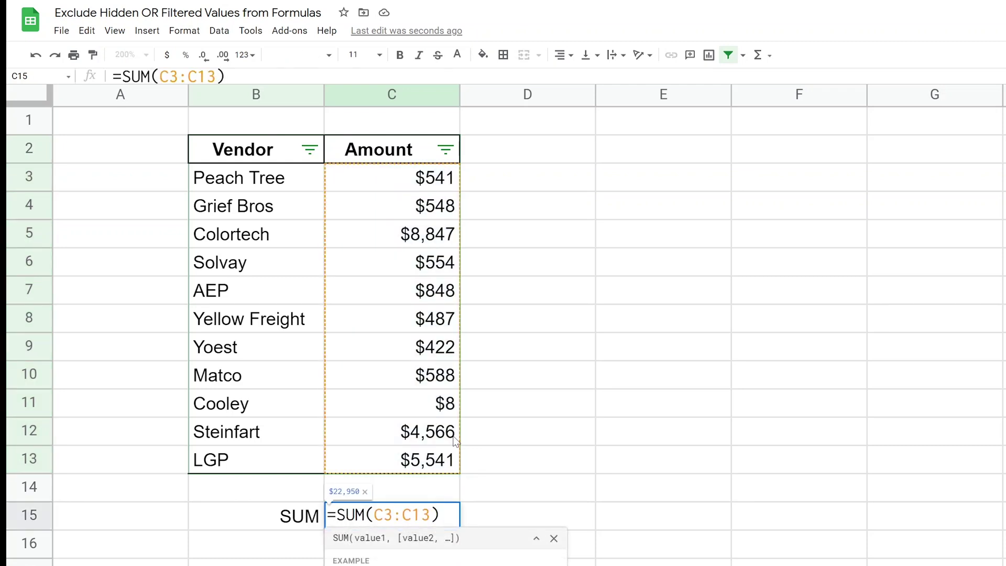
{"action": "left_click_drag", "start_coordinate": [451, 186], "coordinate": [449, 461]}
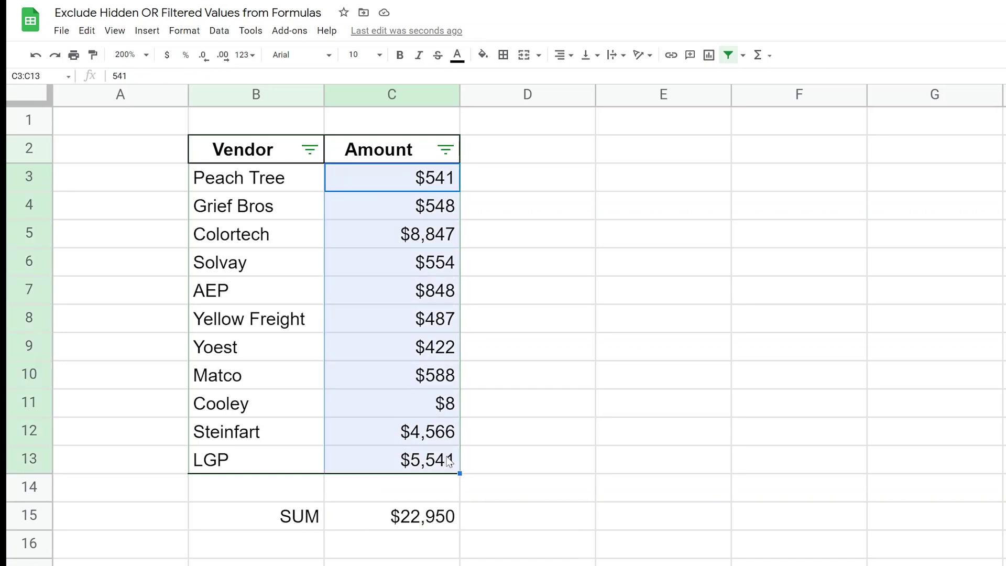
{"action": "double_click", "coordinate": [391, 516]}
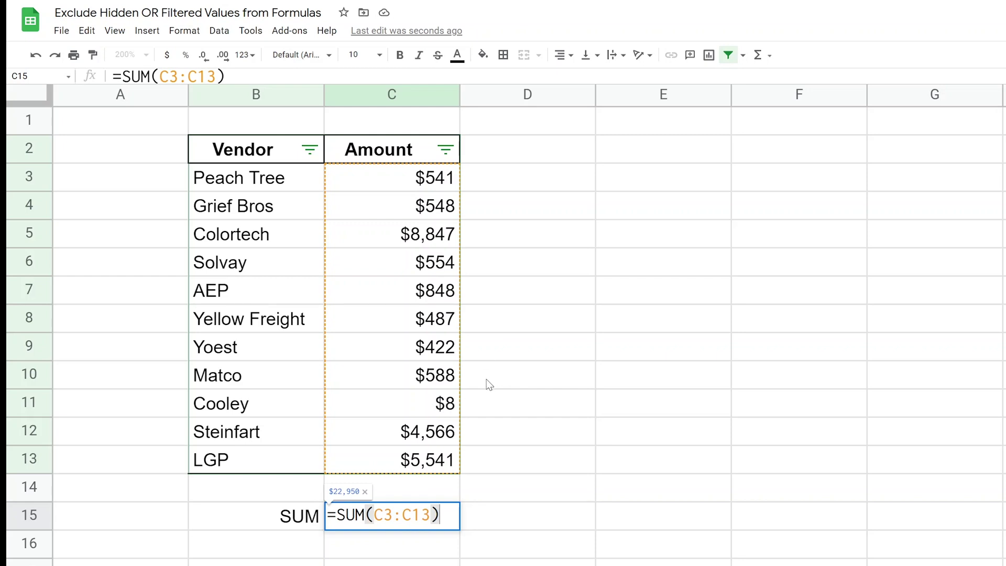
{"action": "key", "text": "Return"}
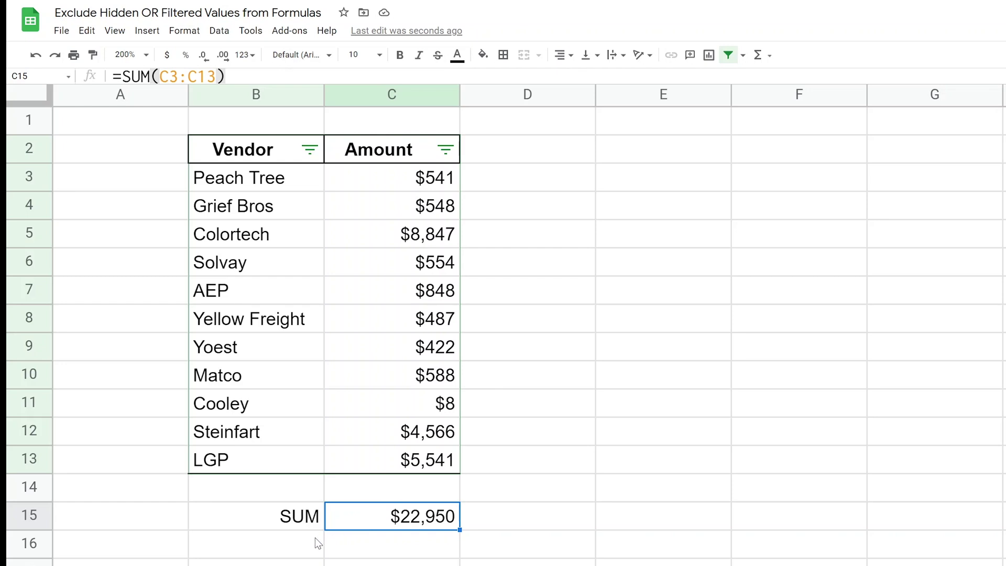
{"action": "double_click", "coordinate": [370, 519]}
{"action": "key", "text": "Escape"}
{"action": "left_click", "coordinate": [403, 179]}
{"action": "left_click_drag", "start_coordinate": [402, 179], "coordinate": [414, 449]}
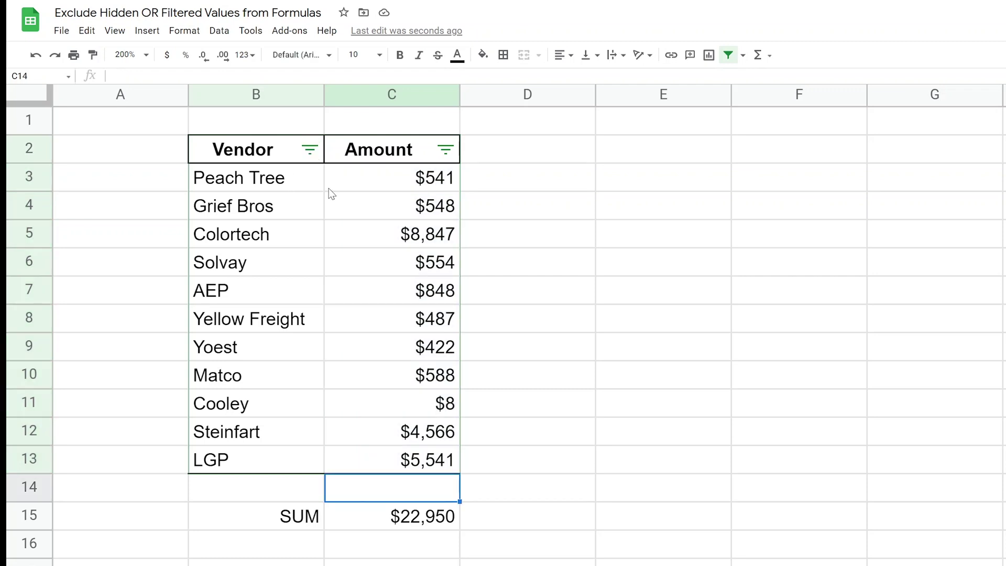
Filter out the $554 Amount row and confirm C15's SUM still reads $22,950.
{"action": "left_click", "coordinate": [445, 149]}
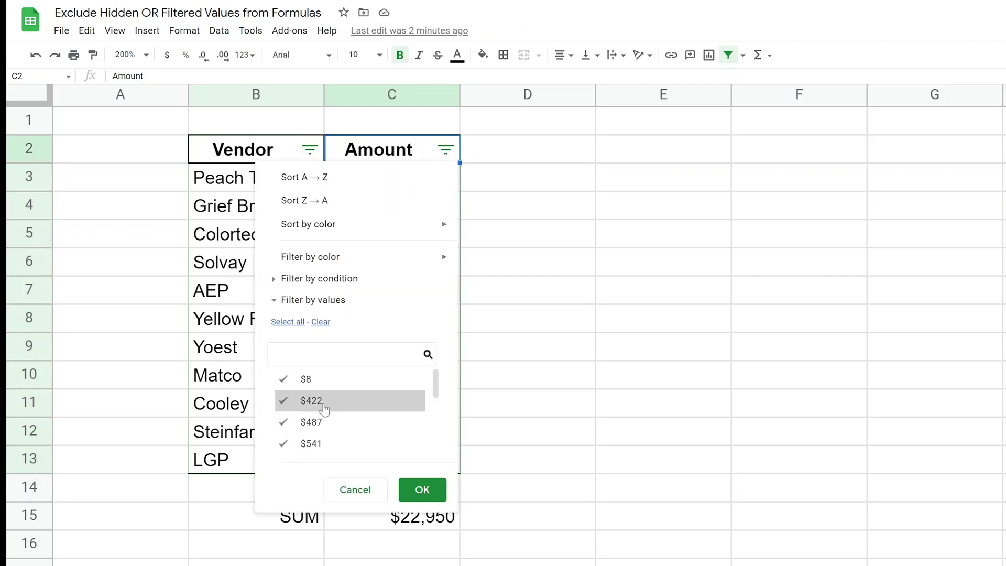
{"action": "scroll", "coordinate": [341, 425], "scroll_direction": "down", "scroll_amount": 2}
{"action": "left_click", "coordinate": [281, 421]}
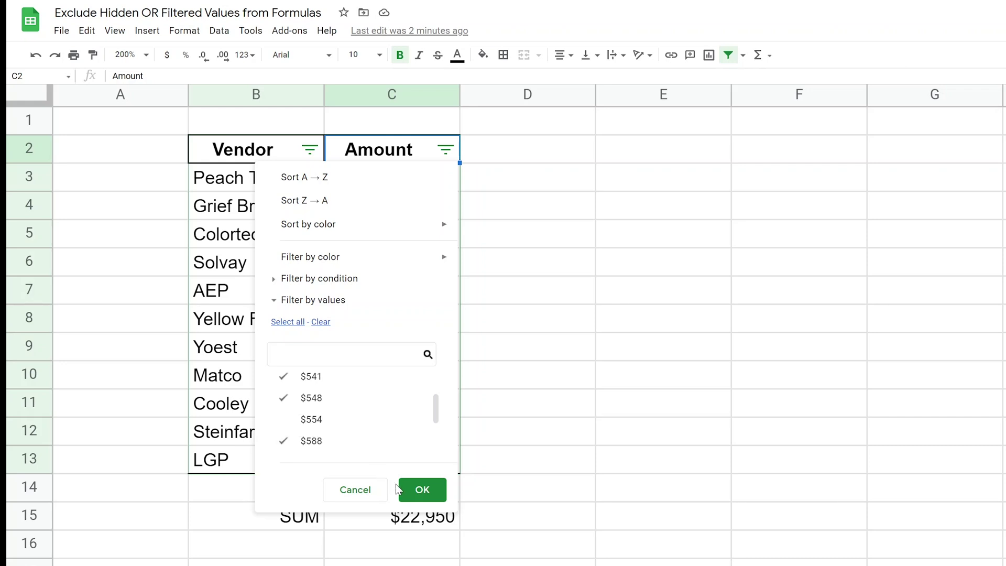
{"action": "left_click", "coordinate": [422, 489]}
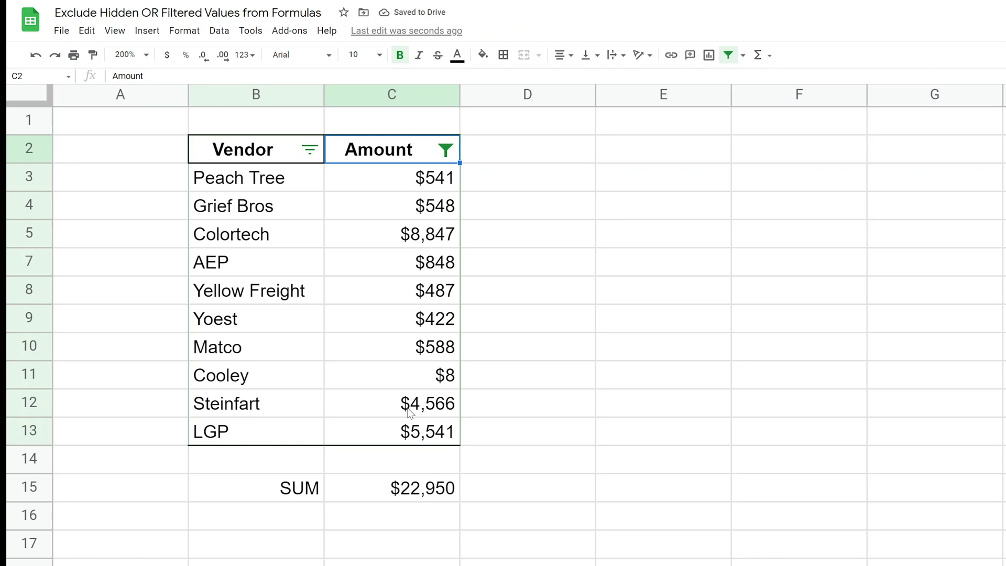
{"action": "left_click", "coordinate": [395, 499]}
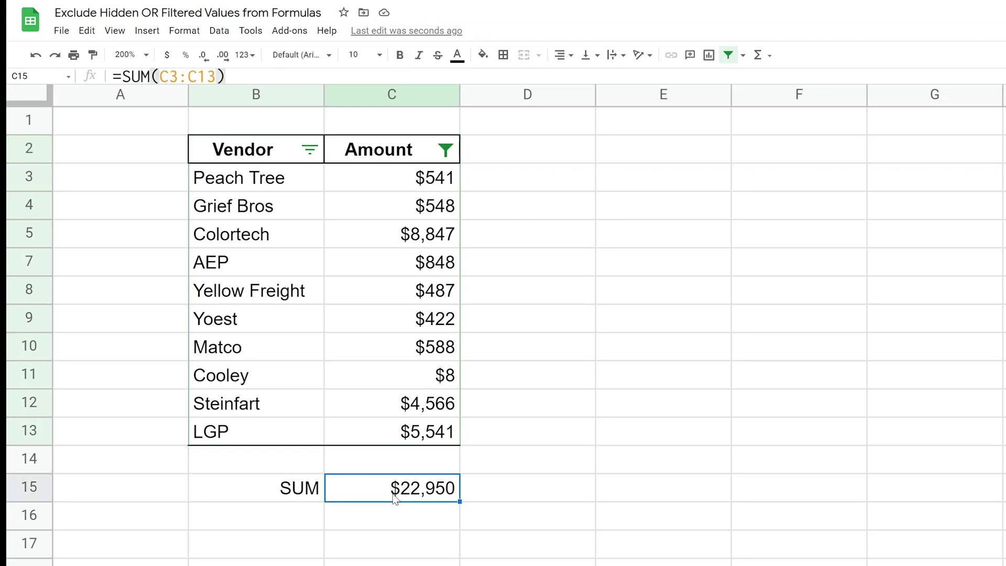
{"action": "double_click", "coordinate": [395, 499]}
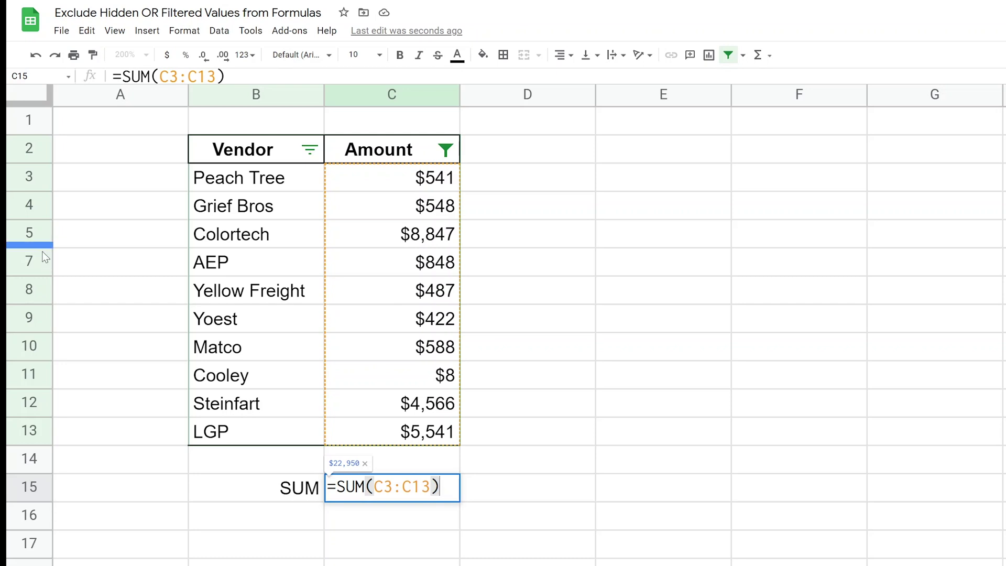
{"action": "key", "text": "Escape"}
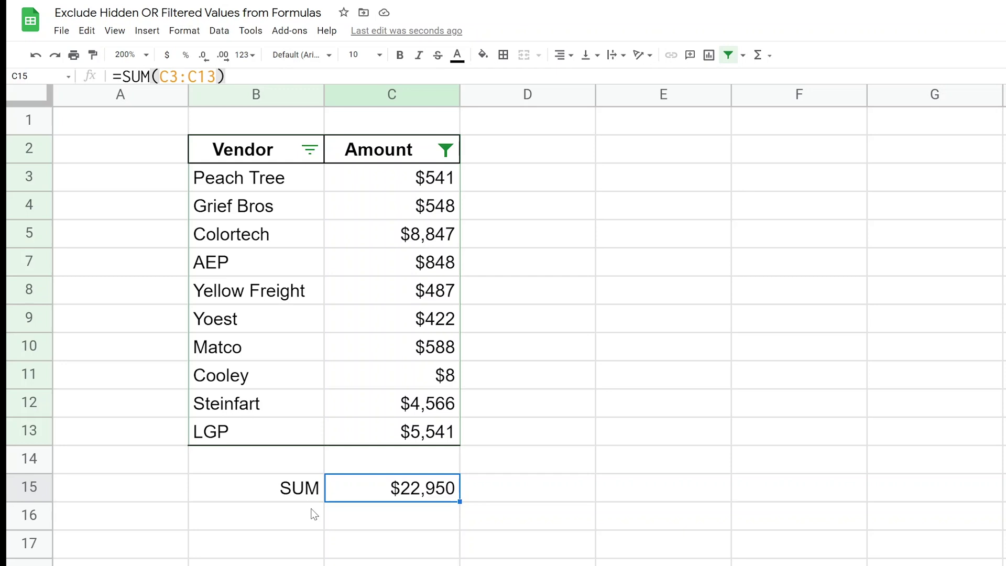
Label B16 'SUBTOTAL 9' and start typing =SUBTOTAL( in C16.
{"action": "left_click", "coordinate": [315, 514]}
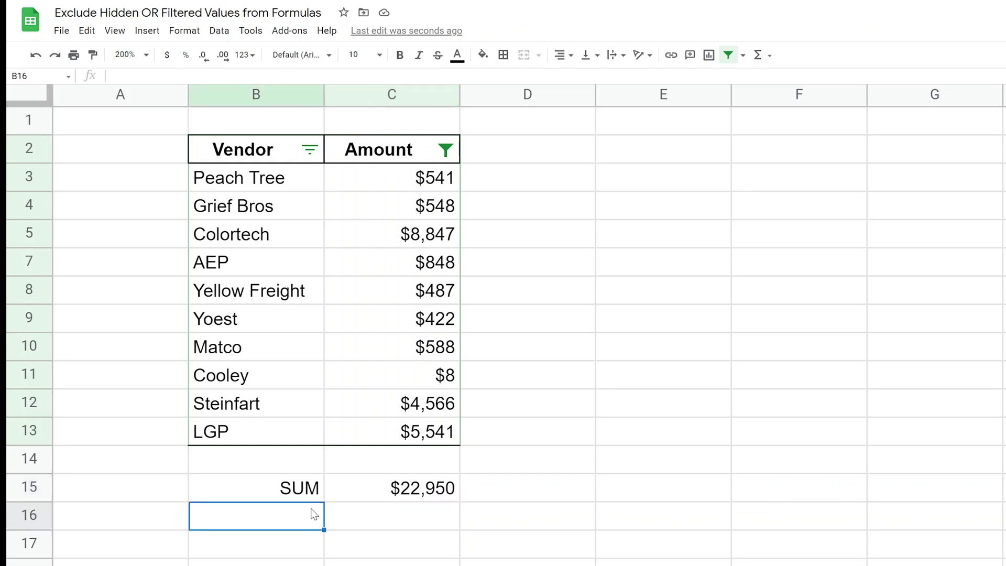
{"action": "type", "text": "su"}
{"action": "key", "text": "BackSpace"}
{"action": "key", "text": "BackSpace"}
{"action": "key", "text": "BackSpace"}
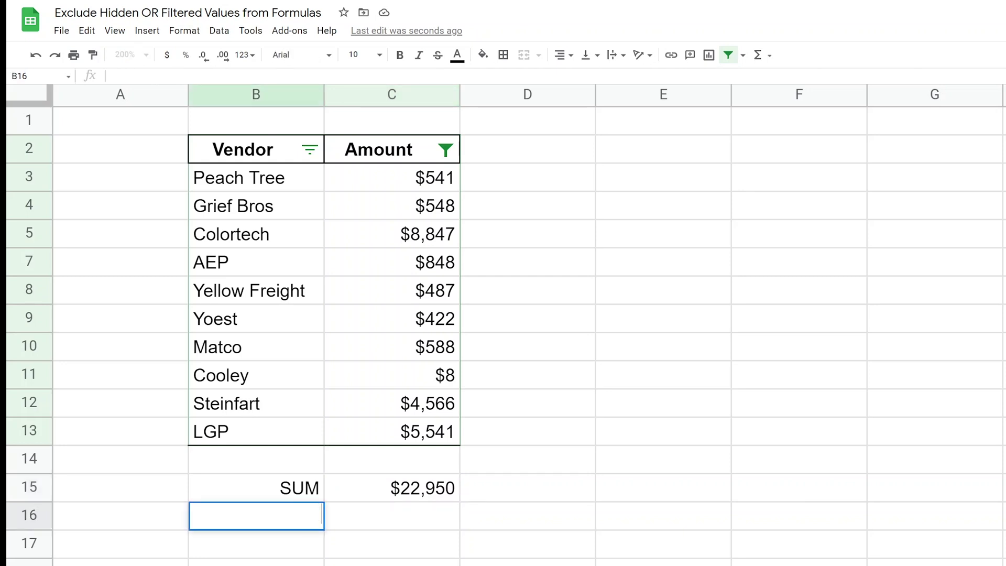
{"action": "type", "text": "SUBTOT"}
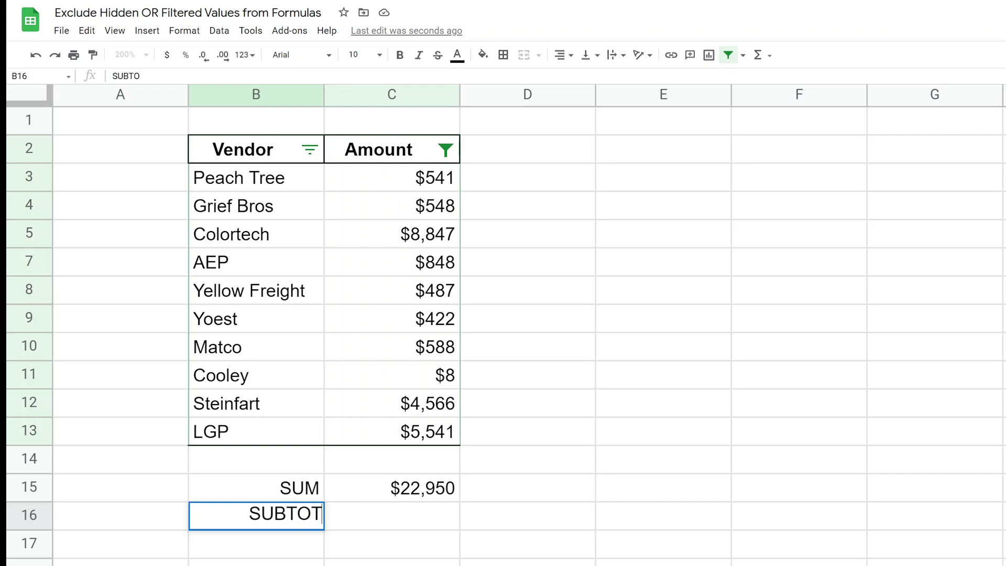
{"action": "type", "text": "A"}
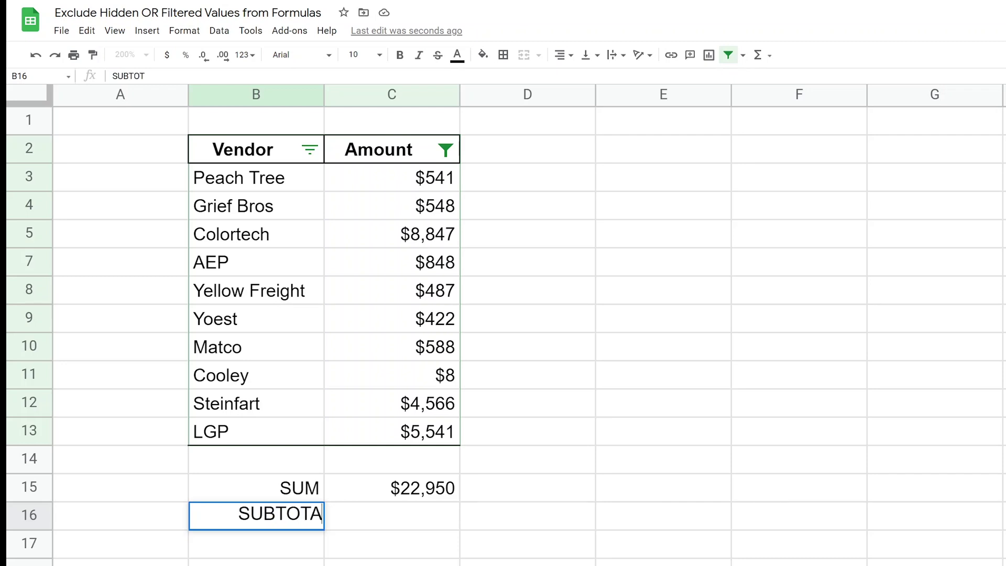
{"action": "type", "text": "L"}
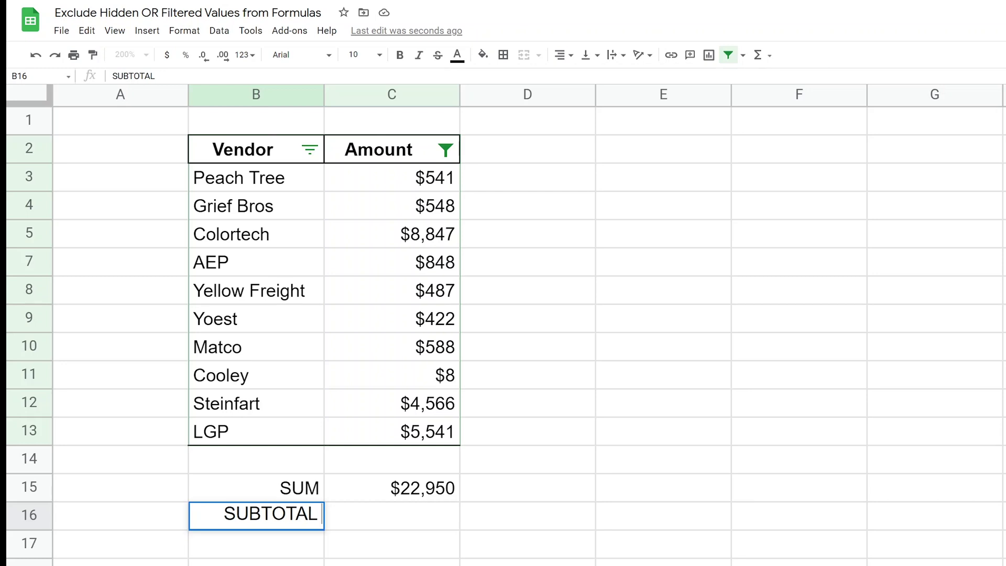
{"action": "type", "text": " 9"}
{"action": "key", "text": "Tab"}
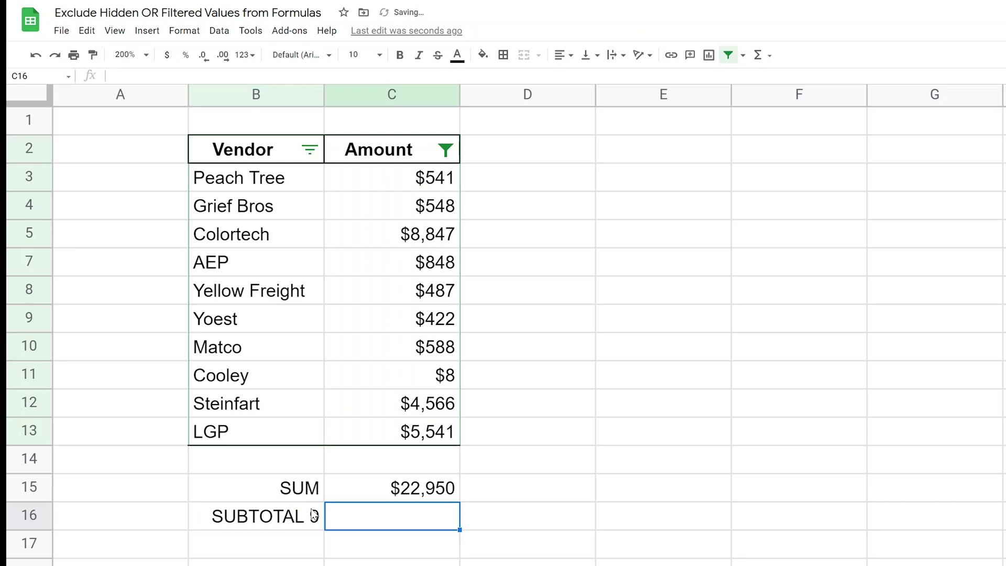
{"action": "type", "text": "=SUBTOTAL"}
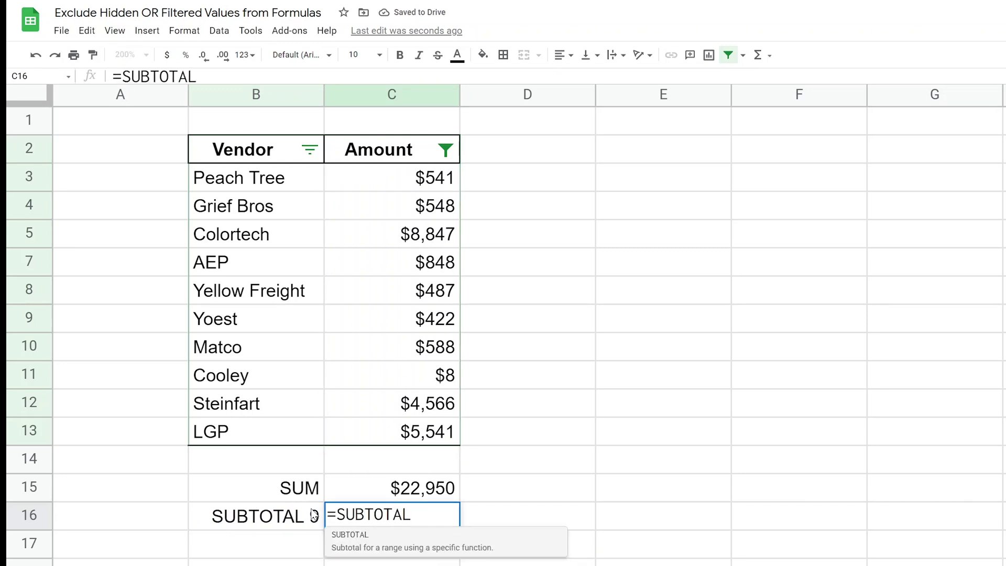
{"action": "type", "text": "("}
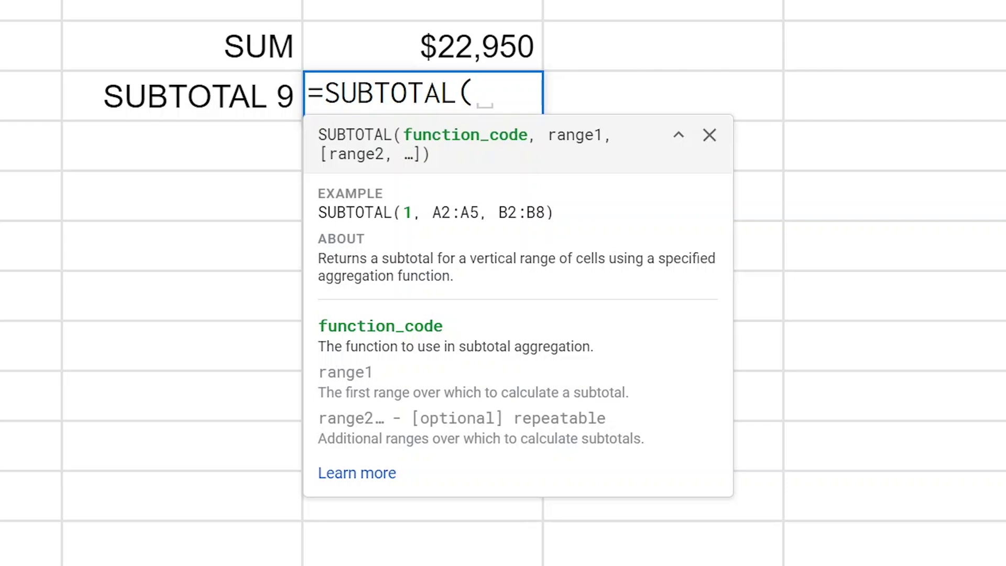
Read the SUBTOTAL help article and highlight that function code 9 means SUM.
{"action": "left_click", "coordinate": [372, 474]}
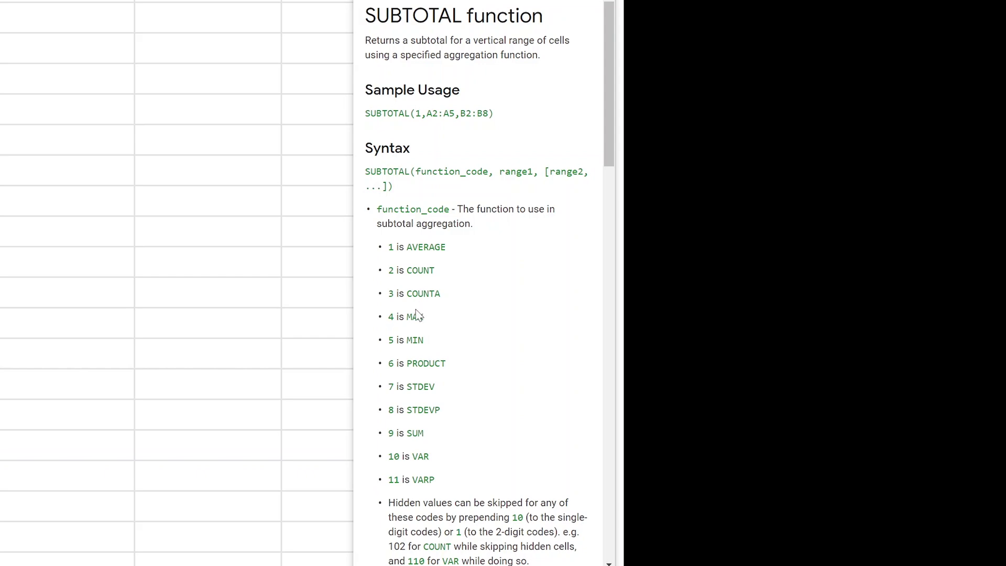
{"action": "left_click_drag", "start_coordinate": [424, 434], "coordinate": [388, 433]}
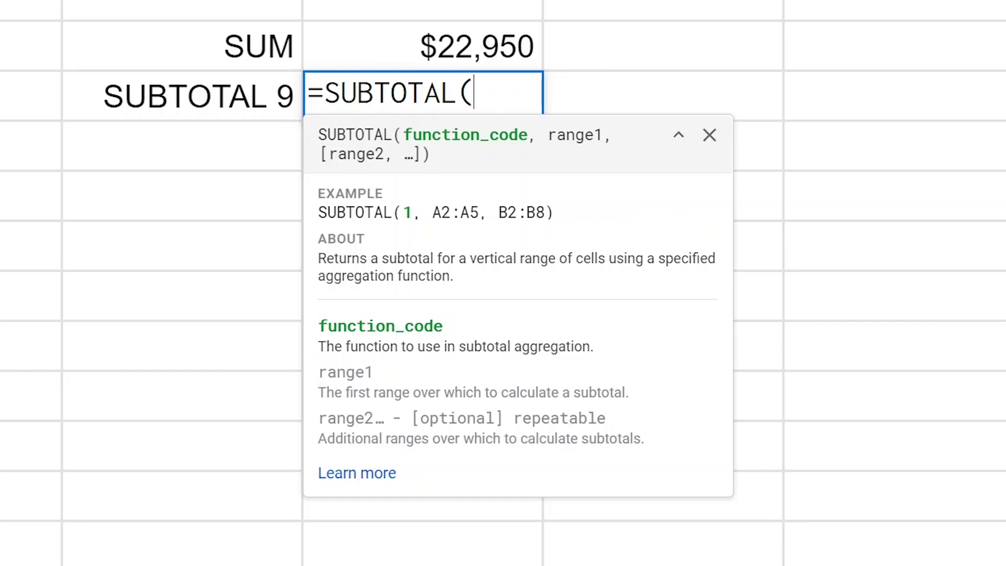
Complete C16 as =SUBTOTAL(9,C3:C13), giving $22,396, and compare it with C15's SUM.
{"action": "type", "text": "9,"}
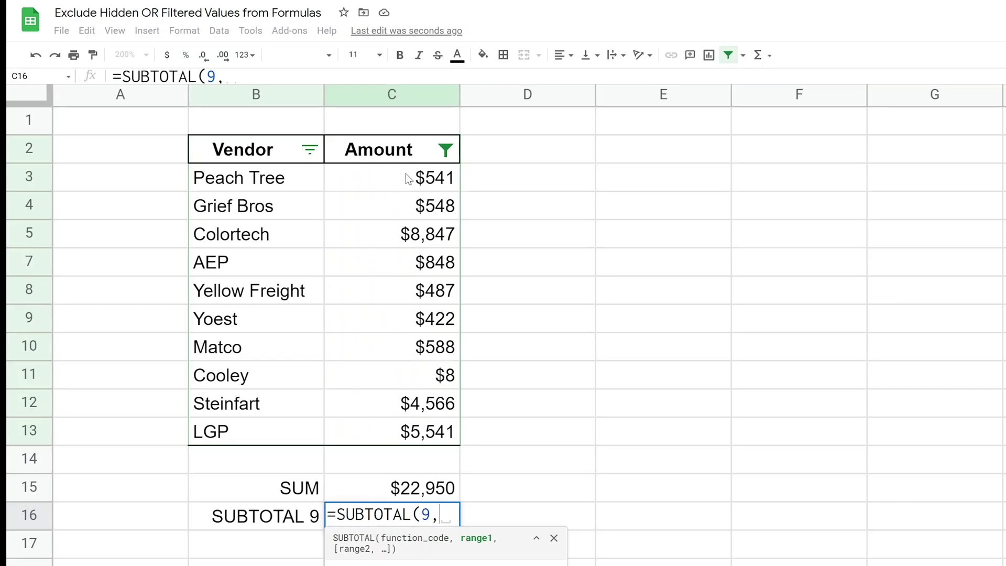
{"action": "left_click_drag", "start_coordinate": [405, 173], "coordinate": [395, 421]}
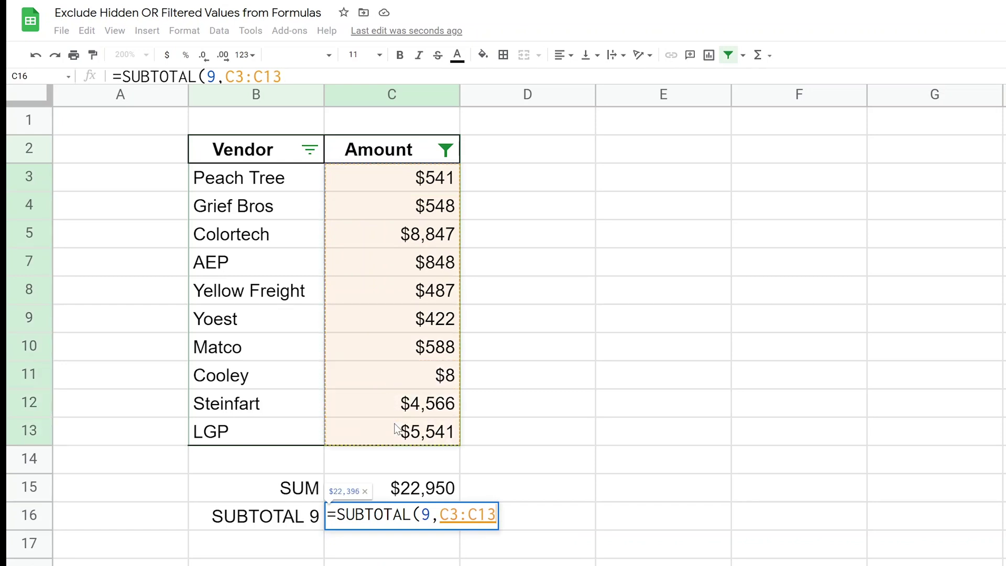
{"action": "type", "text": ")"}
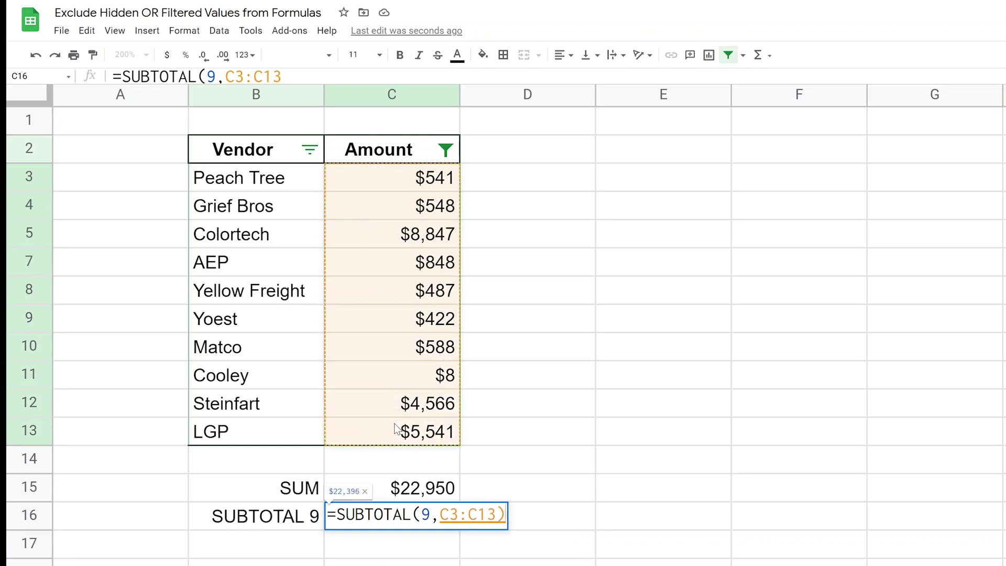
{"action": "key", "text": "Return"}
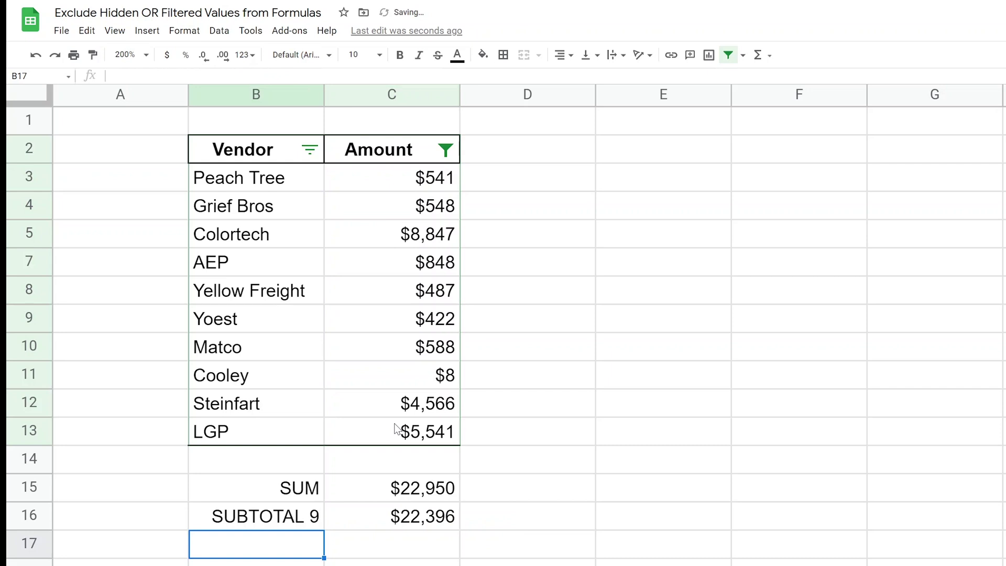
{"action": "left_click", "coordinate": [375, 494]}
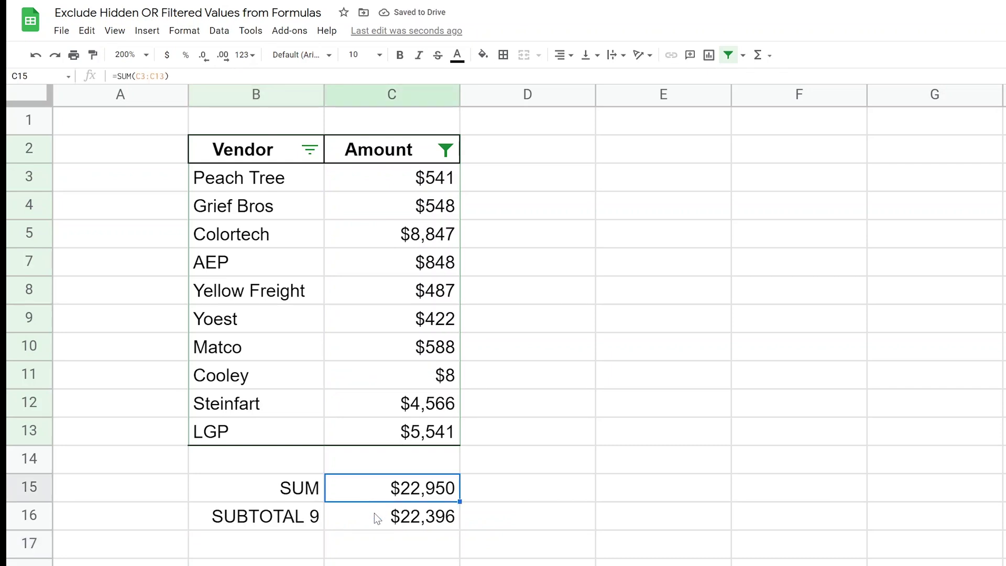
{"action": "left_click", "coordinate": [373, 517]}
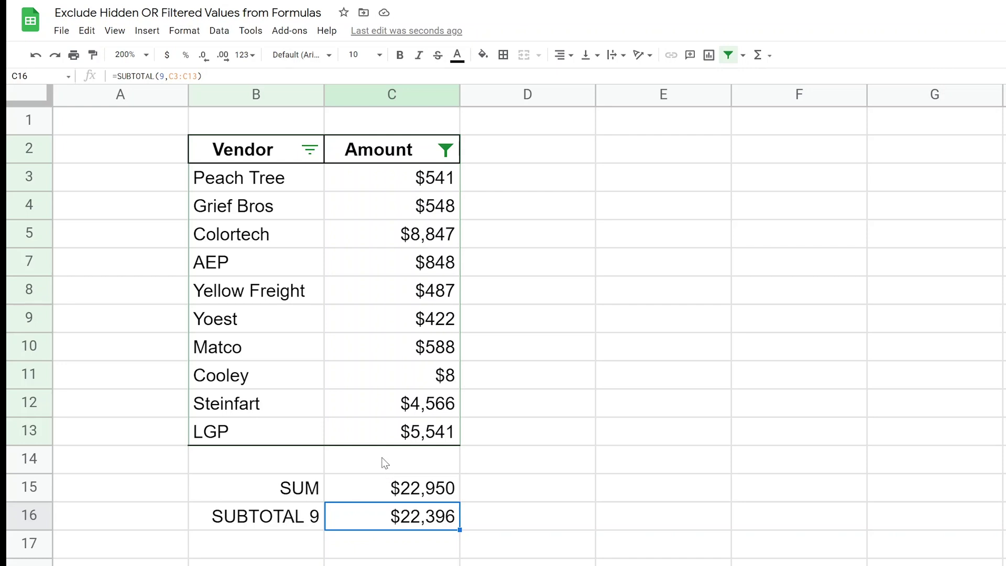
Hide the Cooley row (row 11) and check the SUBTOTAL 9 result.
{"action": "left_click", "coordinate": [266, 401]}
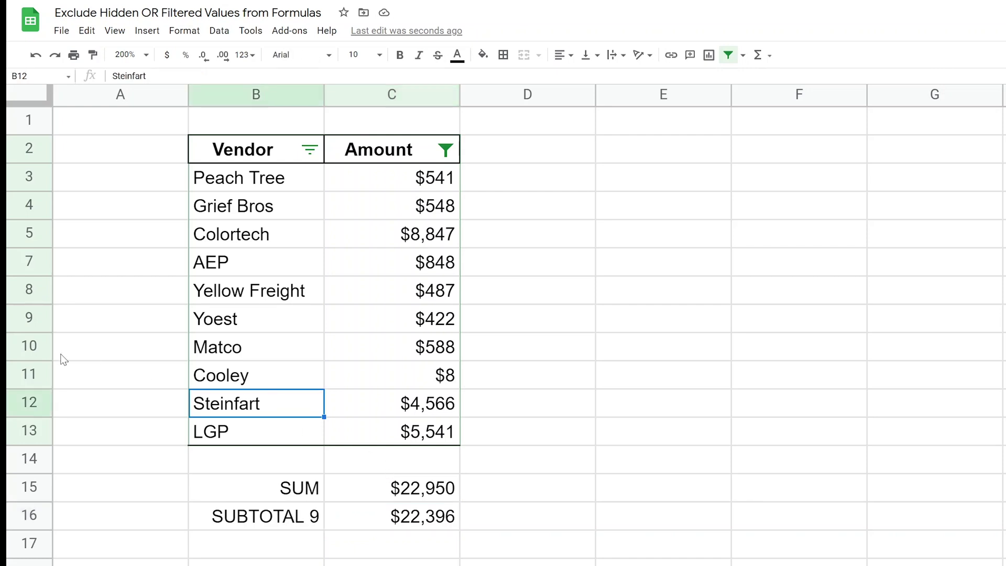
{"action": "right_click", "coordinate": [40, 370]}
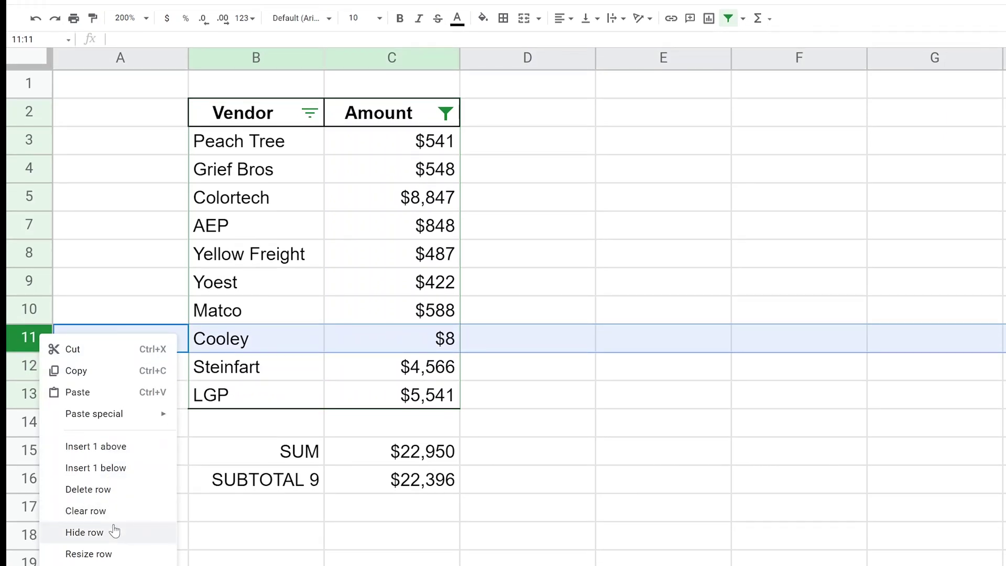
{"action": "left_click", "coordinate": [84, 532]}
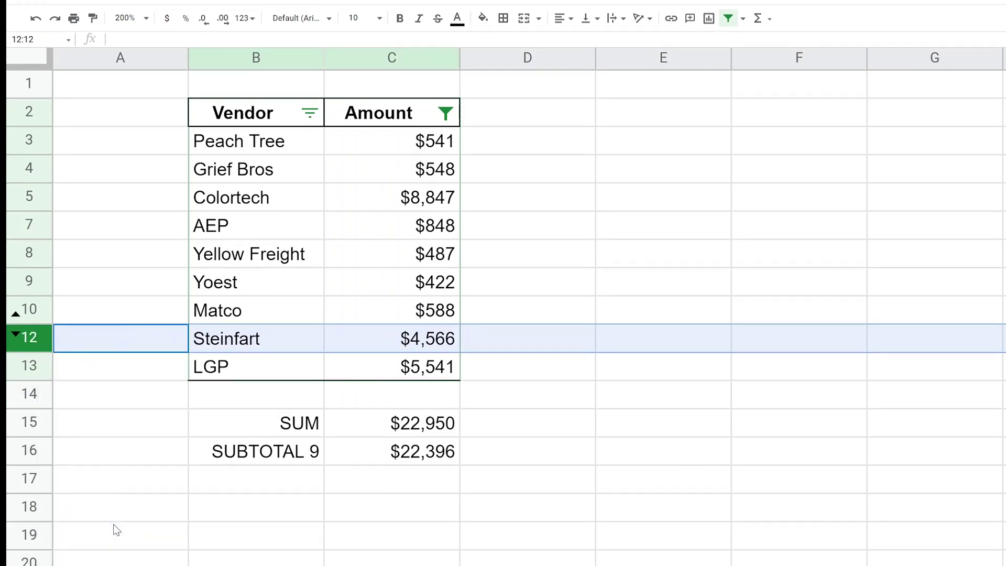
{"action": "left_click", "coordinate": [449, 463]}
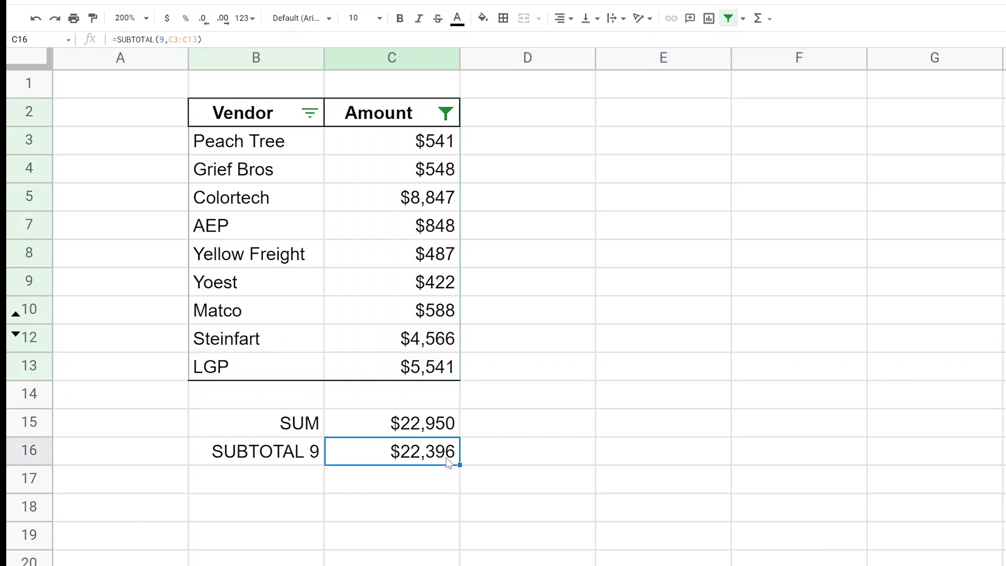
Add the label 'SUBTOTAL 109' in B17.
{"action": "double_click", "coordinate": [295, 479]}
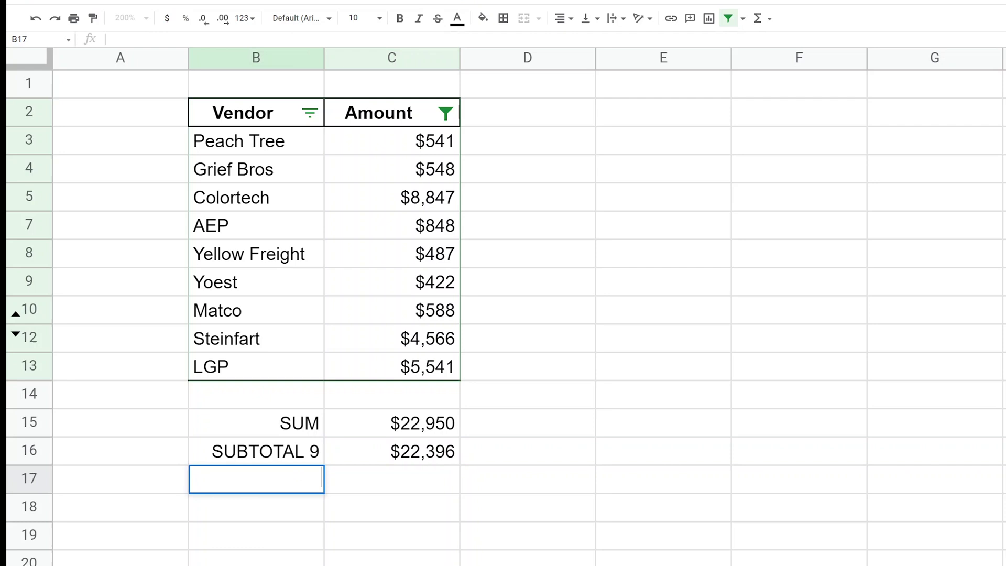
{"action": "type", "text": "SUBTOTAL "}
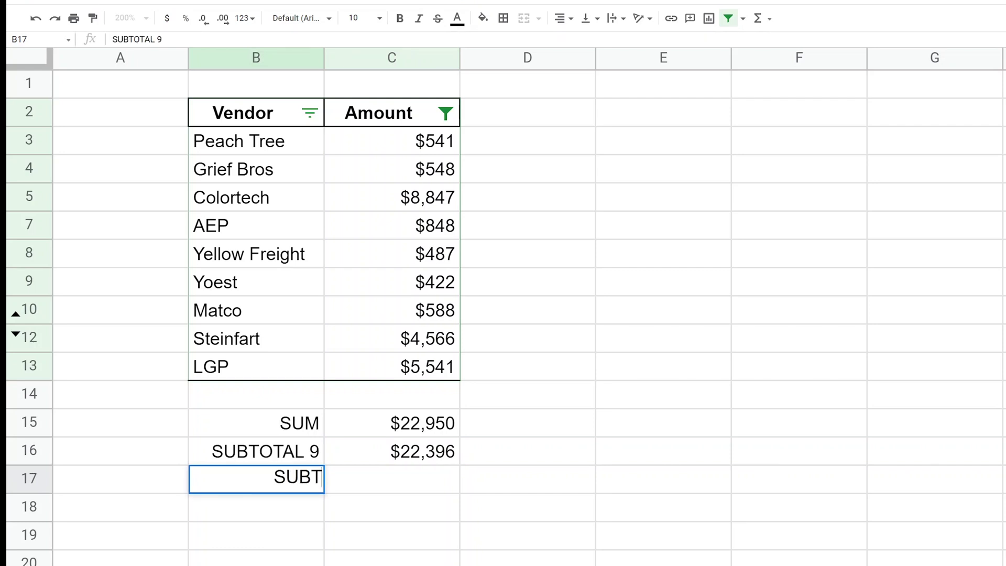
{"action": "type", "text": "109"}
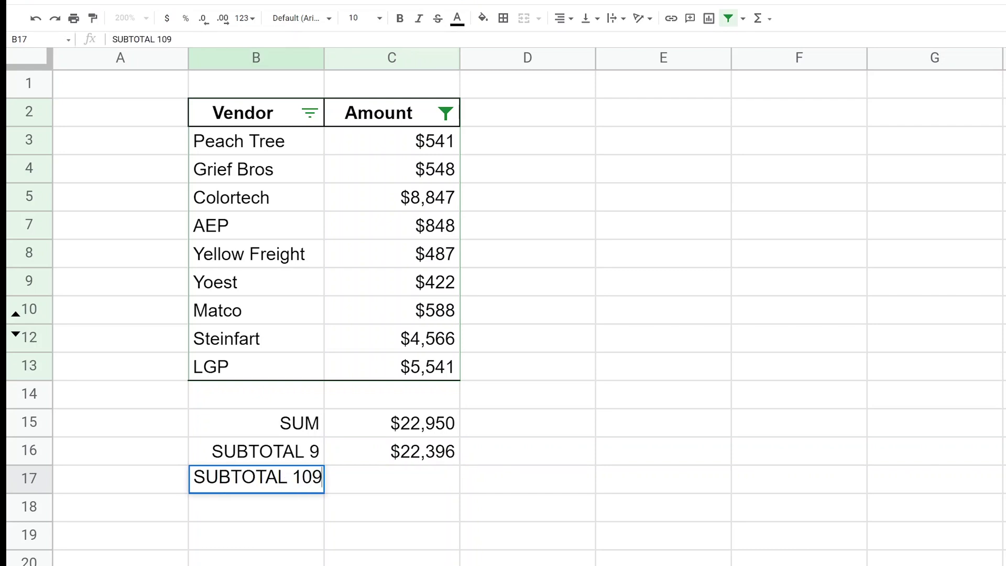
{"action": "key", "text": "Return"}
Enter =SUBTOTAL(109,C3:C13) in C17, returning $22,388, and compare it with C15's SUM.
{"action": "key", "text": "Up"}
{"action": "key", "text": "Right"}
{"action": "key", "text": "Right"}
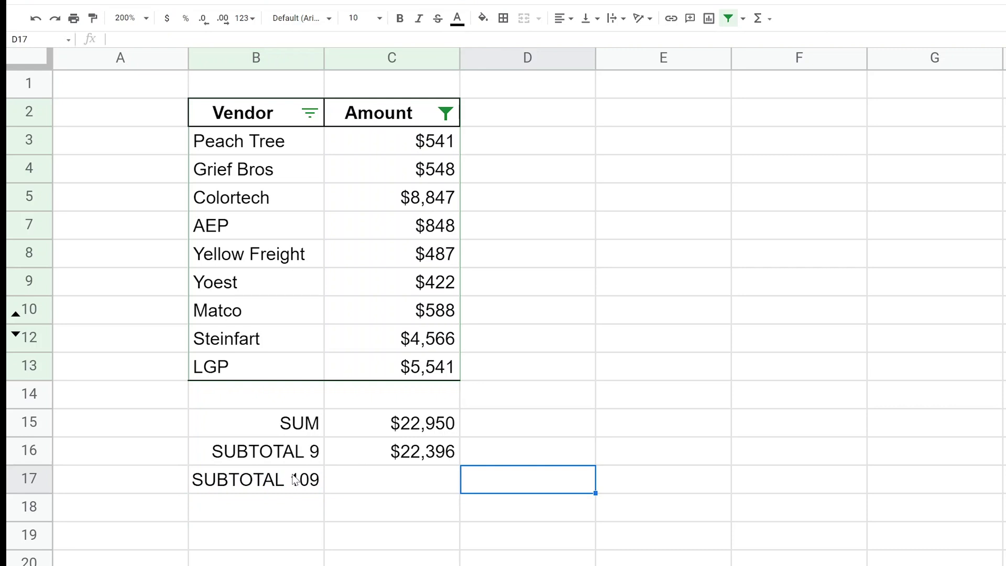
{"action": "key", "text": "Left"}
{"action": "type", "text": "=SUBTOTAL"}
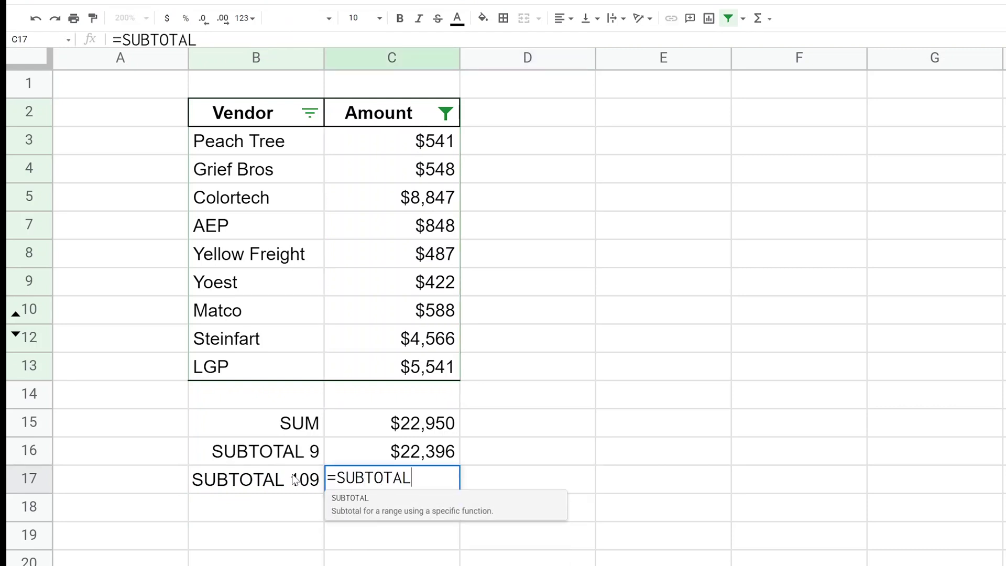
{"action": "type", "text": "(109"}
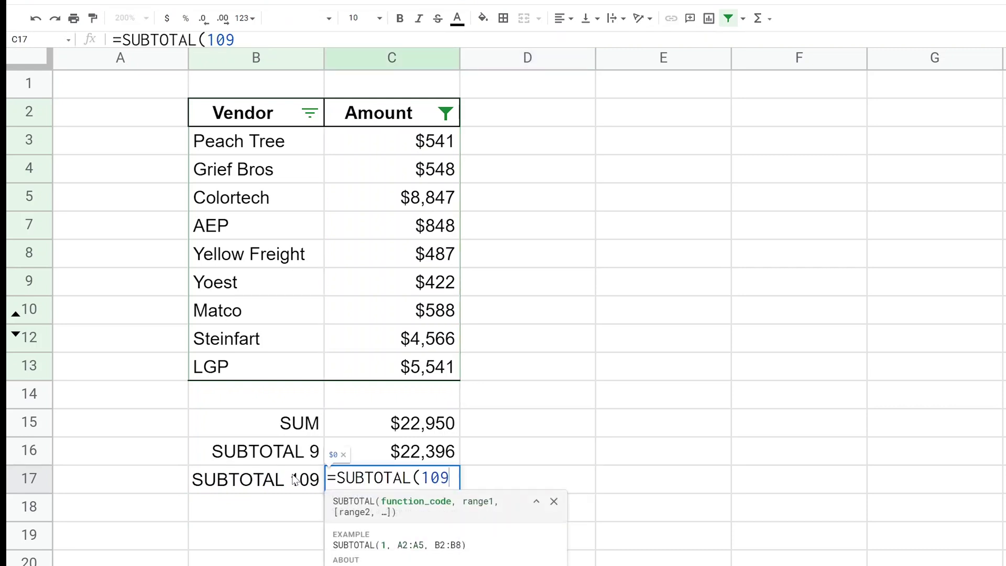
{"action": "type", "text": ","}
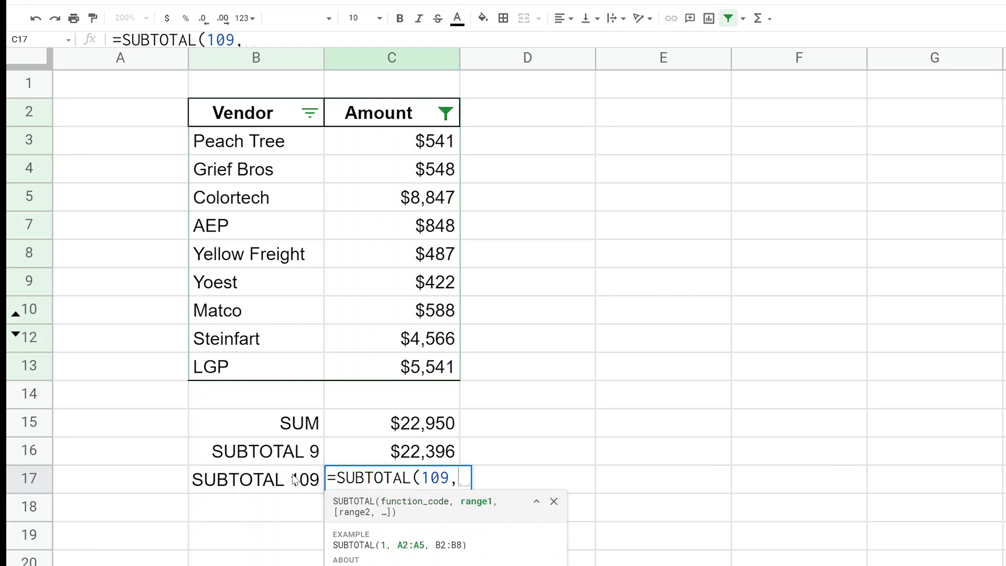
{"action": "left_click_drag", "start_coordinate": [360, 369], "coordinate": [408, 142]}
{"action": "key", "text": "Return"}
{"action": "left_click", "coordinate": [436, 427]}
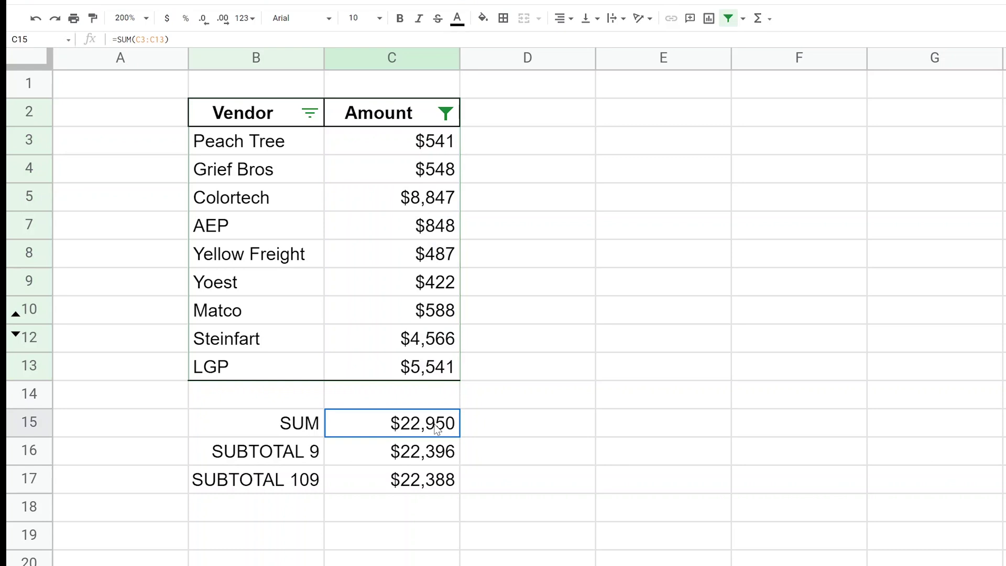
{"action": "left_click", "coordinate": [431, 485]}
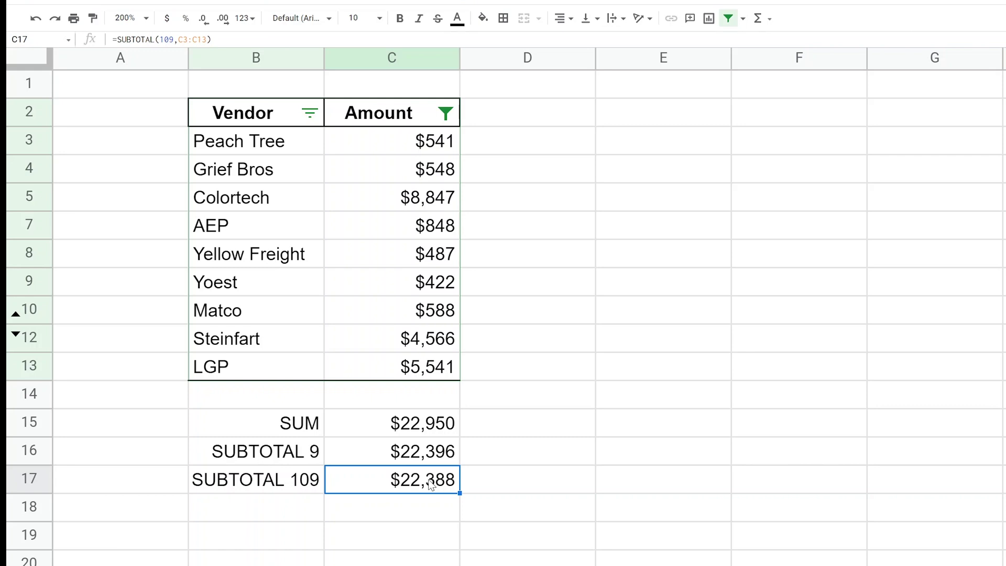
{"action": "left_click", "coordinate": [434, 150]}
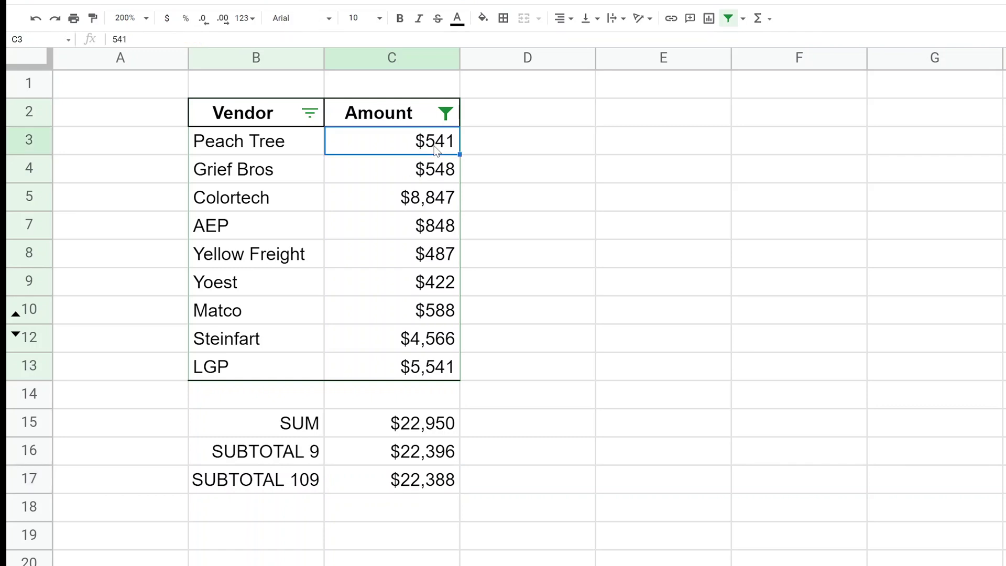